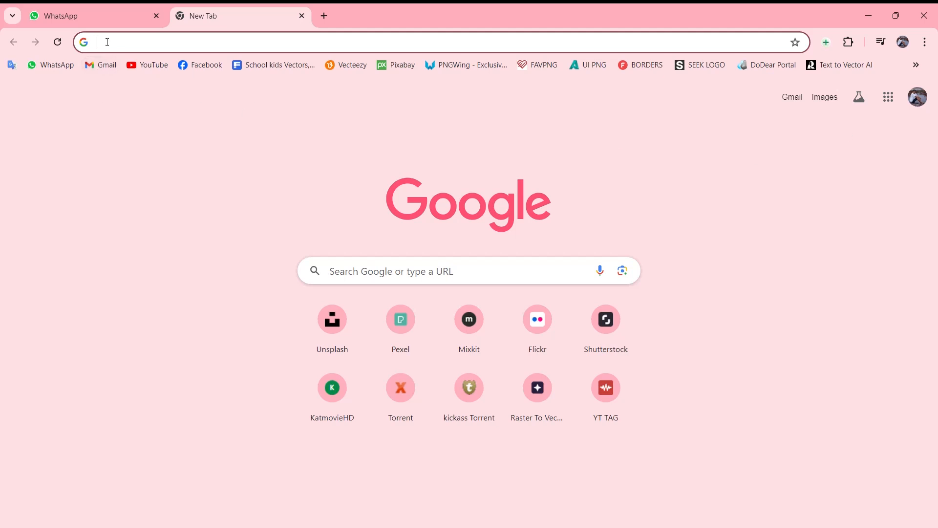
Open the bookmarked Text to Vector AI site, add a raster image frame and view its Photorealism styles.
click(837, 68)
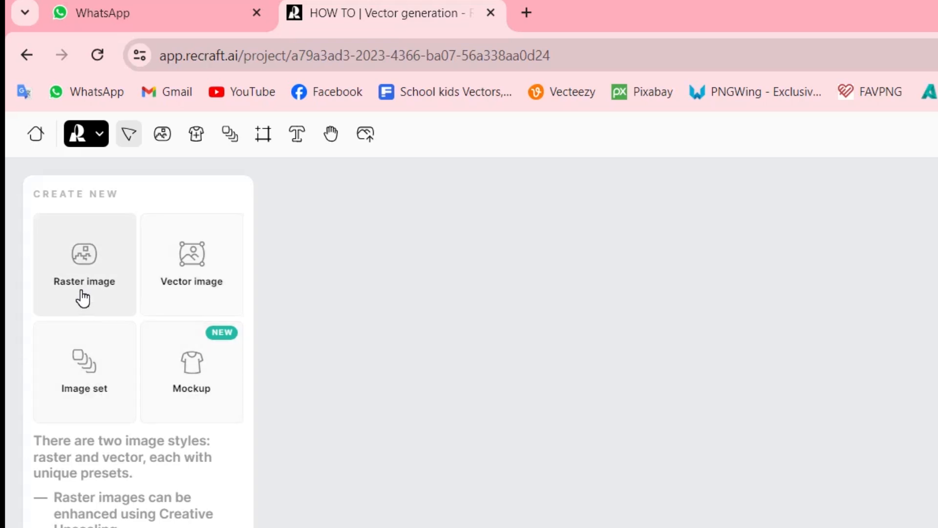
click(103, 279)
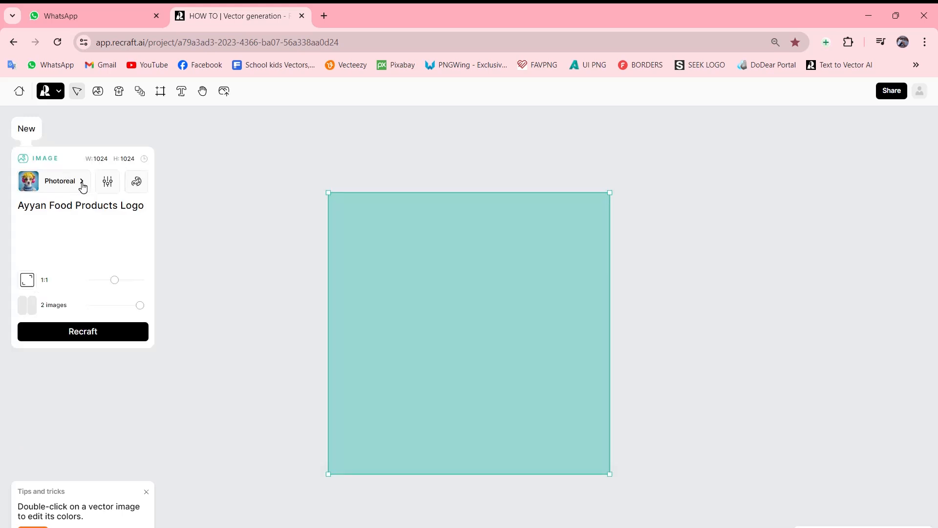
click(81, 183)
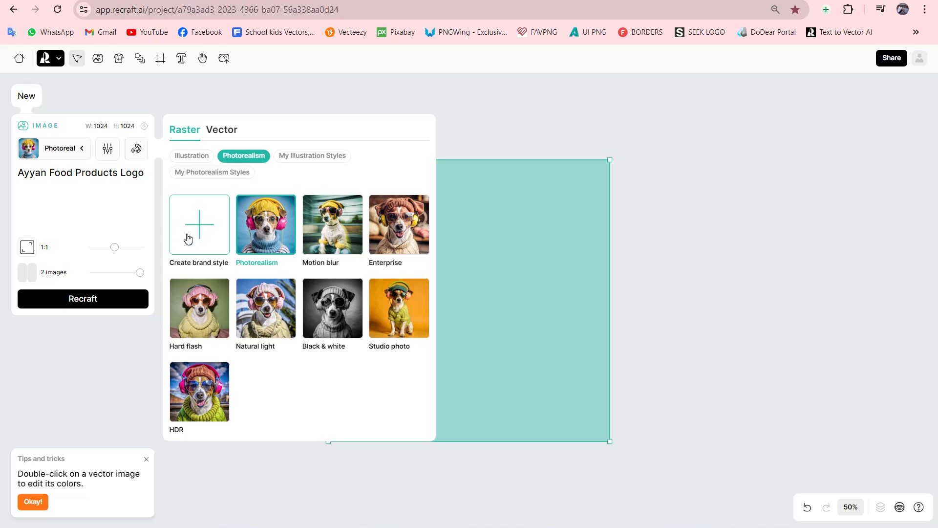
click(222, 100)
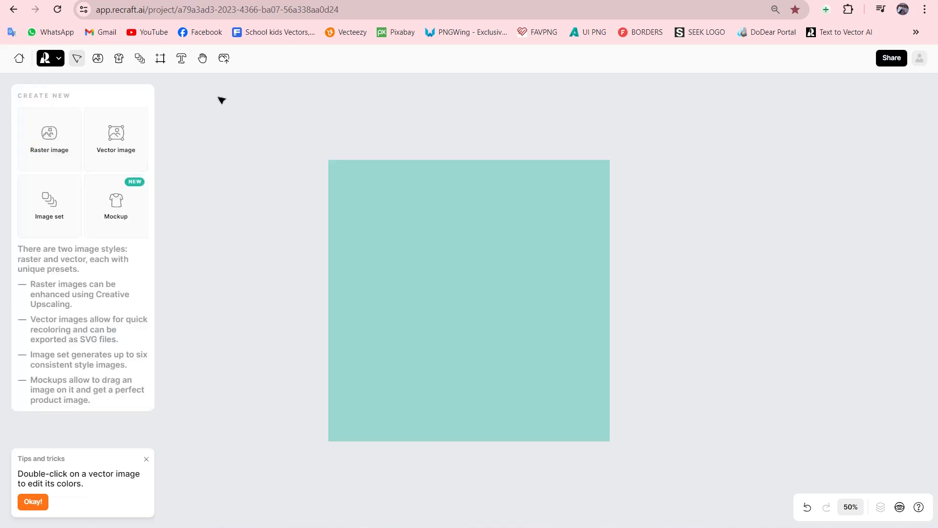
Generate two vector art images from the prompt "Ayyan Food Products Logo" with 1:1 ratio and Extreme detail.
click(115, 148)
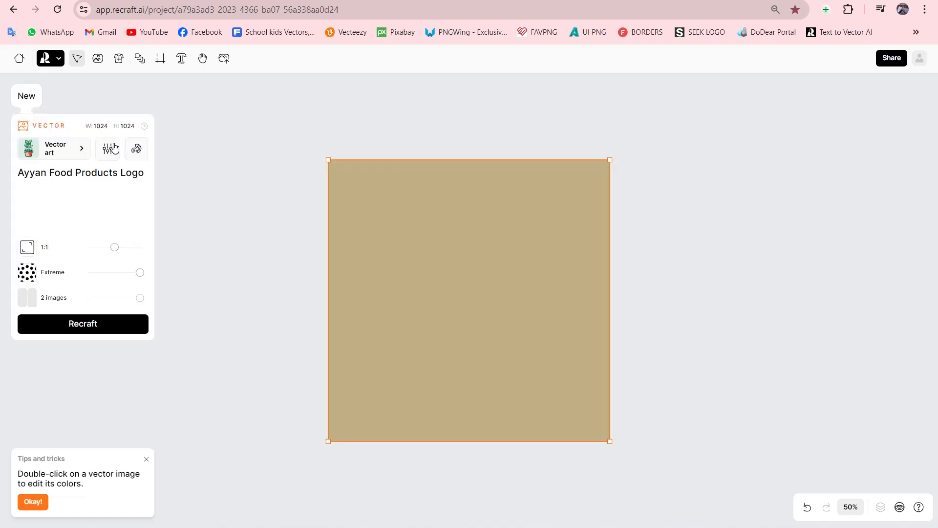
text(Ayyan Food Products Logo)
drag(116, 248, 130, 248)
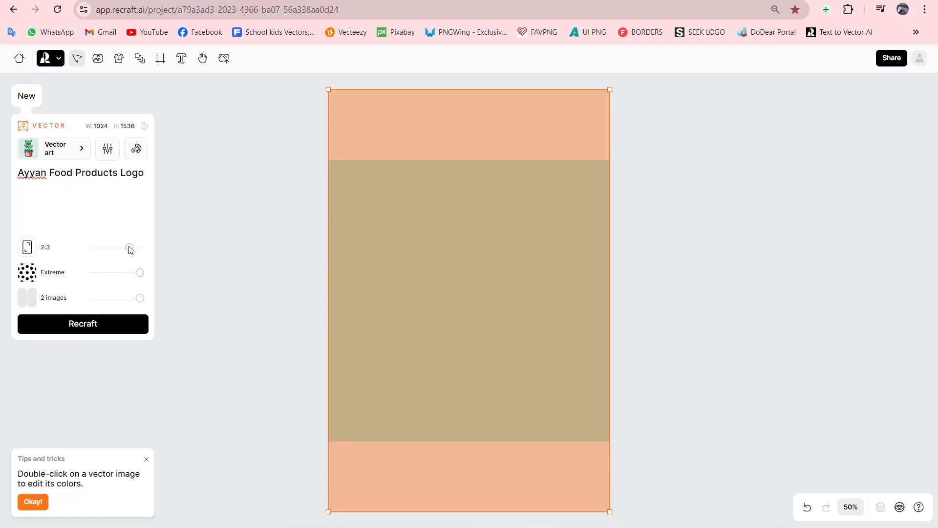
mouse_move(129, 248)
mouse_down()
mouse_move(103, 250)
mouse_move(116, 251)
mouse_up()
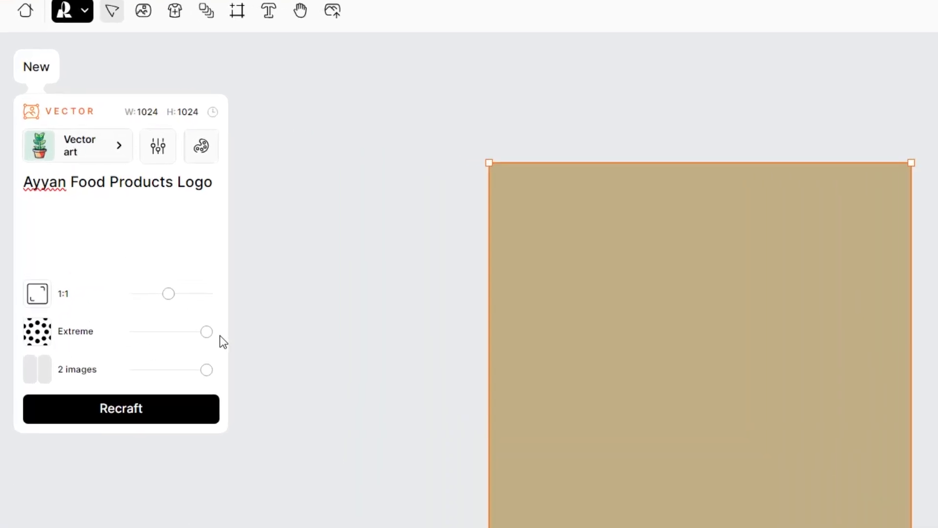
drag(211, 335, 230, 344)
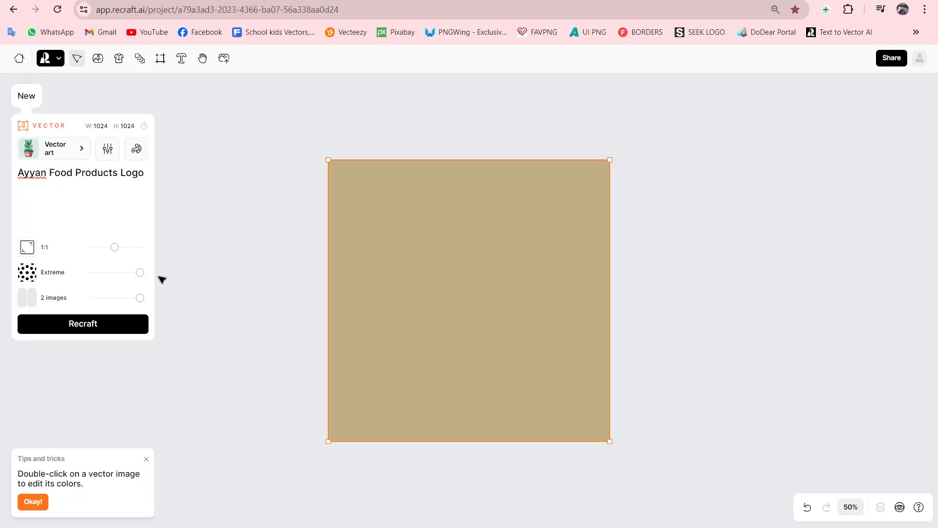
click(76, 326)
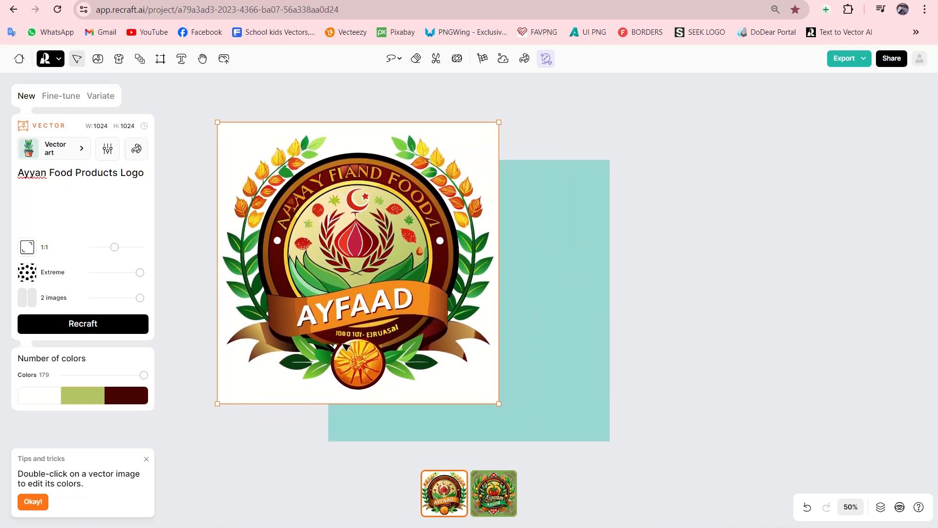
Delete the empty raster image frame behind the generated logo and select the logo.
click(403, 440)
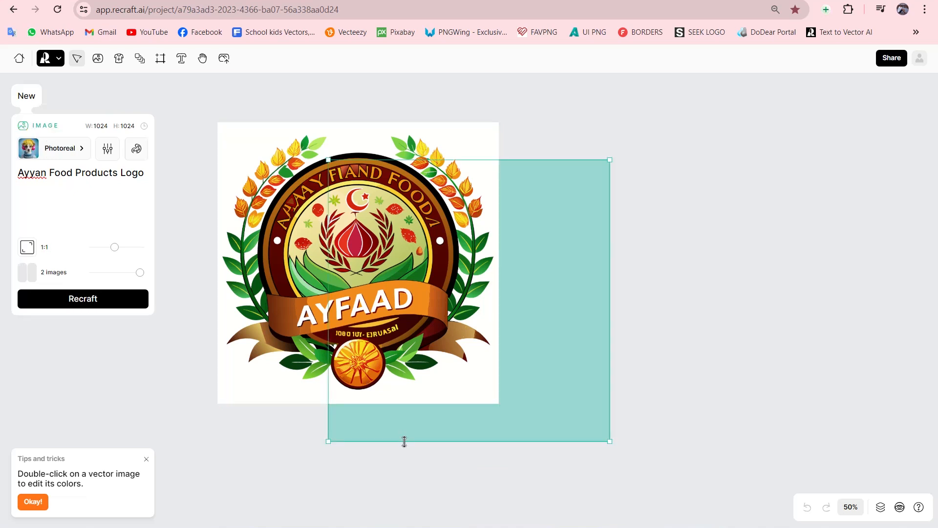
key(Delete)
click(406, 318)
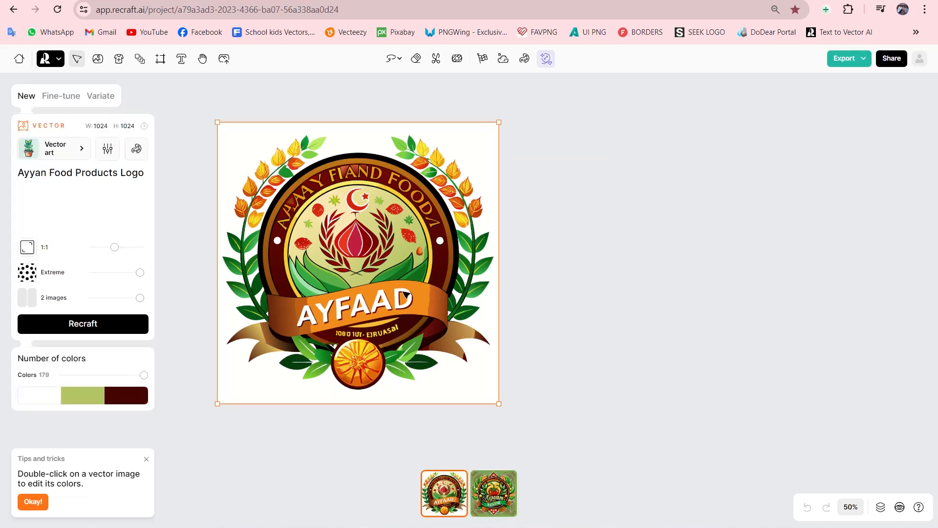
Compare the two generated logo variants, return to the AYFAAD one and try exporting it as SVG.
click(495, 507)
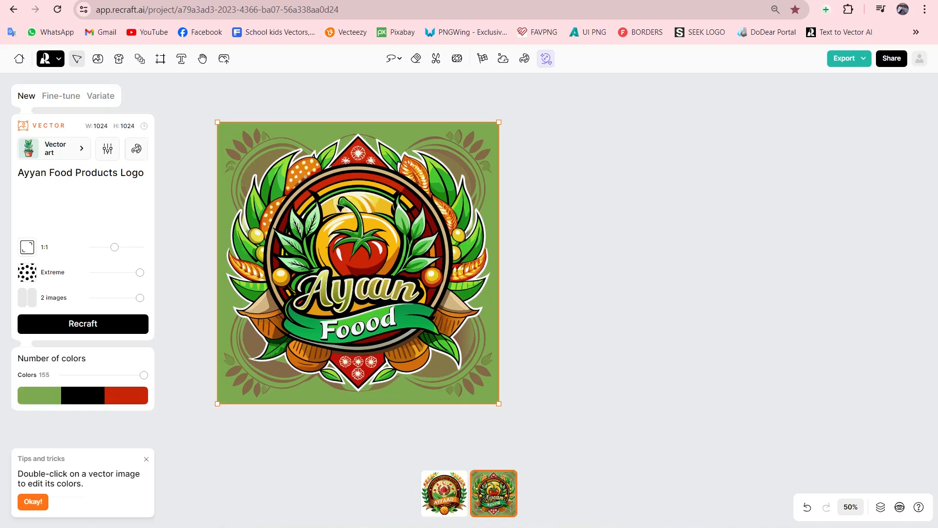
click(444, 500)
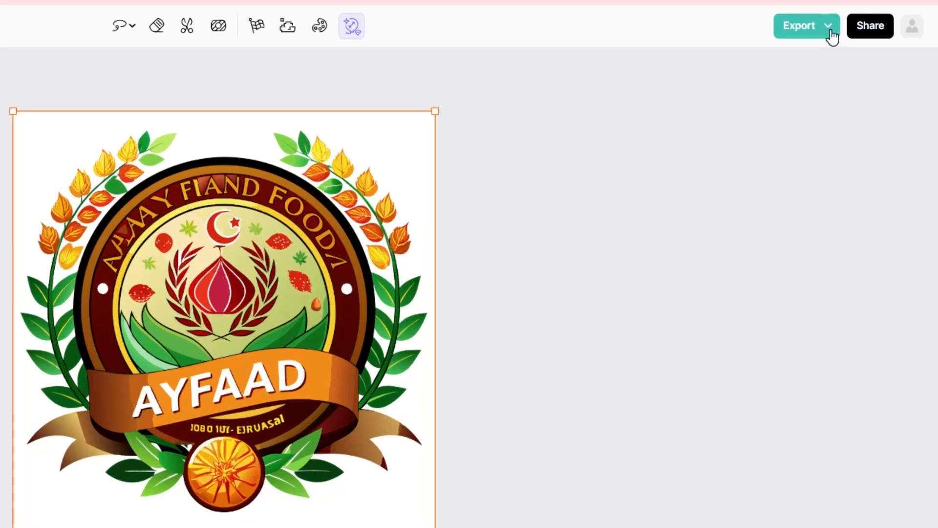
click(863, 60)
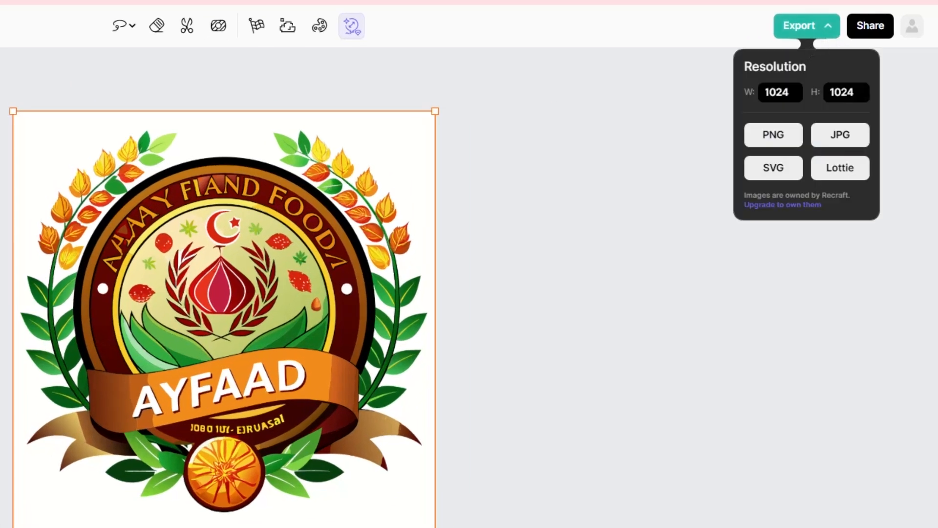
click(772, 177)
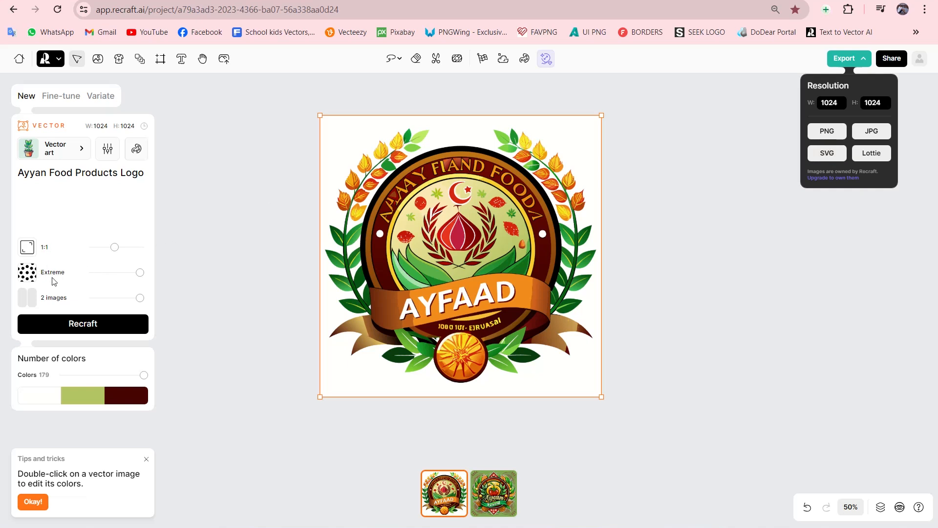
Regenerate the logo with Low detail and show the second, red and green variant.
drag(139, 273, 114, 277)
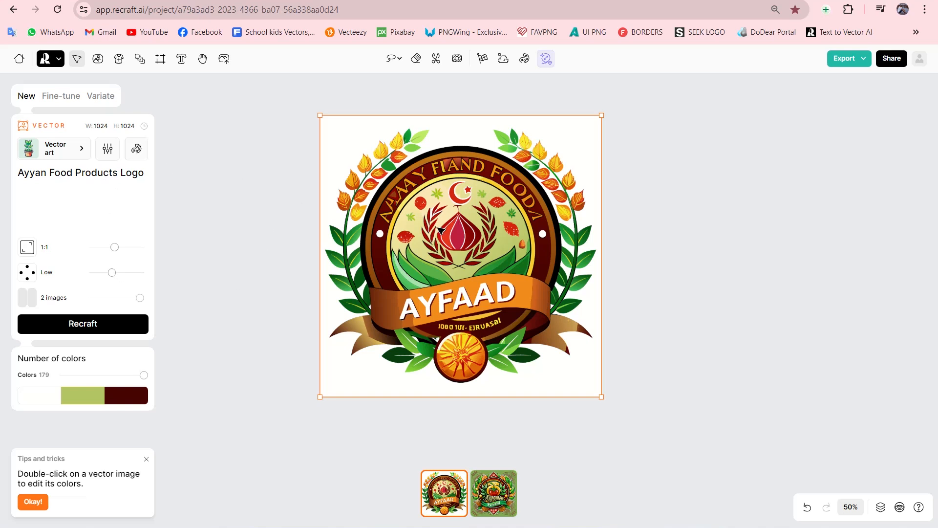
click(81, 327)
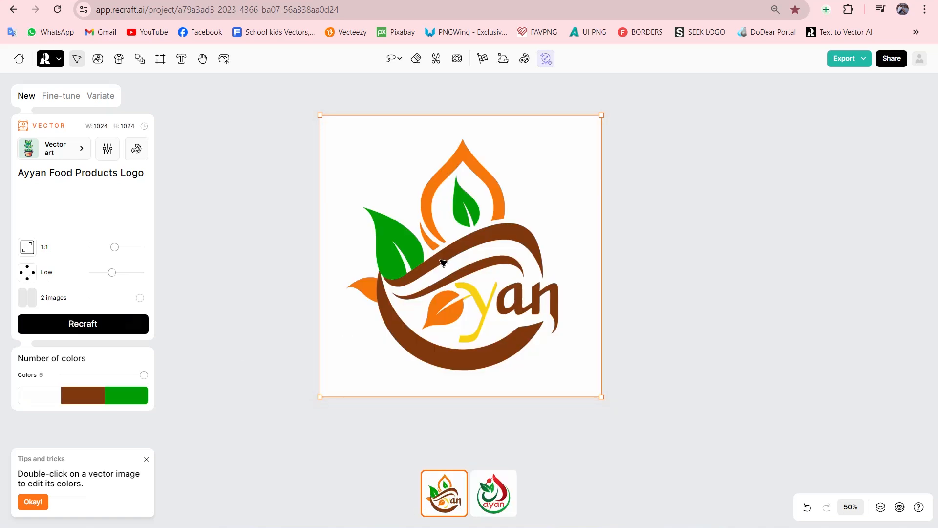
click(492, 492)
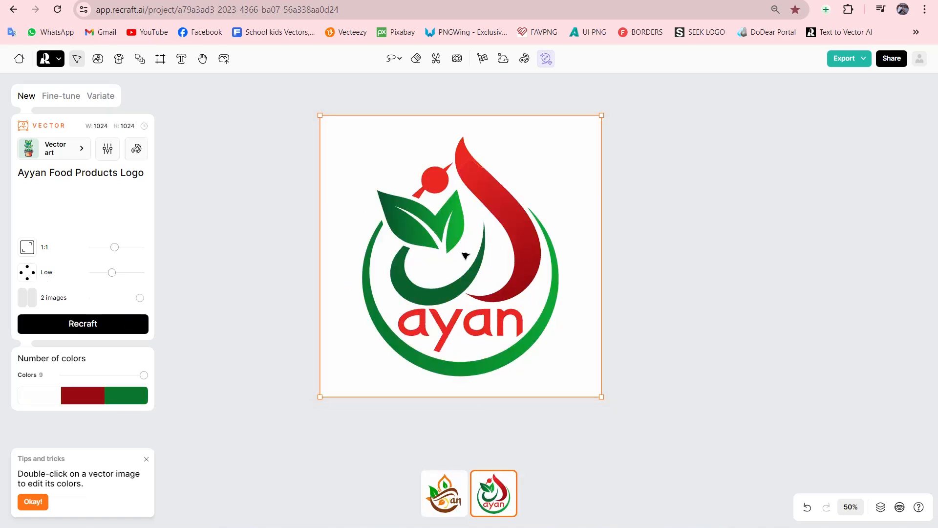
Raise the detail level to Medium, regenerate the logo and show the first variant.
drag(110, 274, 119, 275)
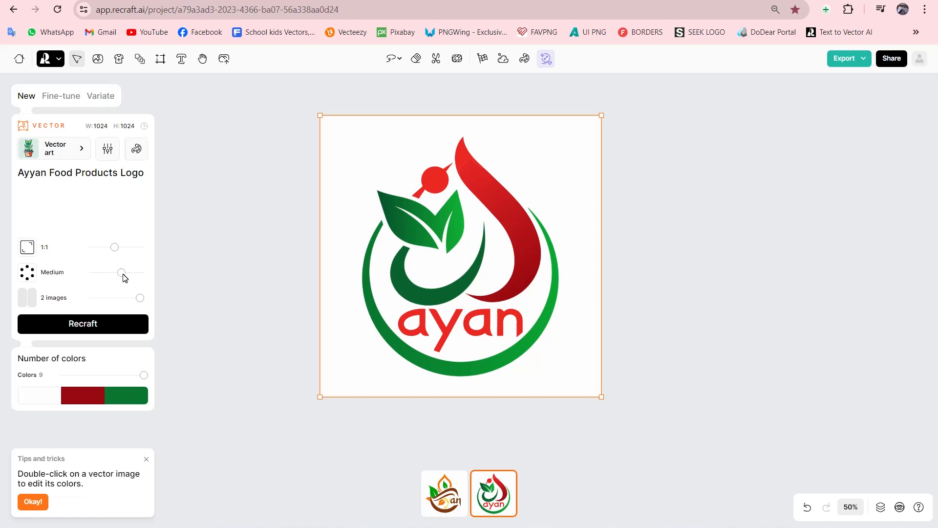
click(107, 328)
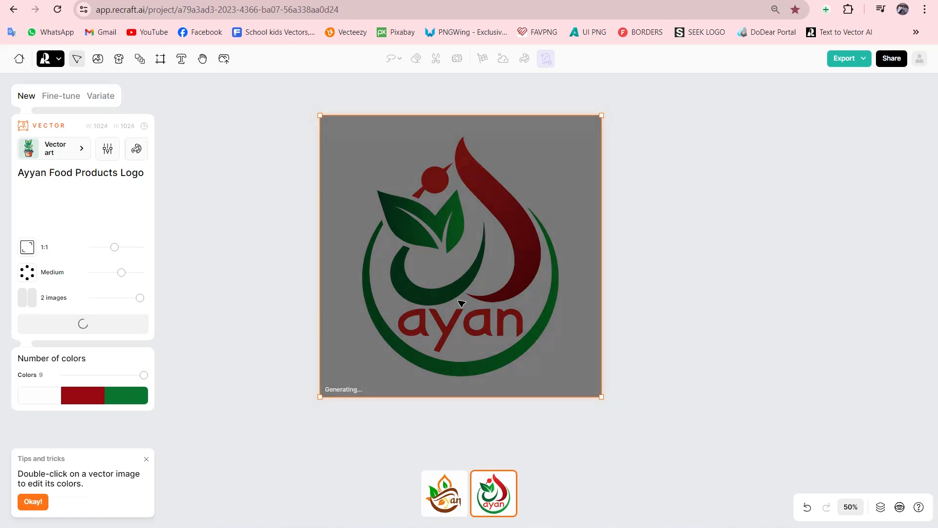
click(446, 499)
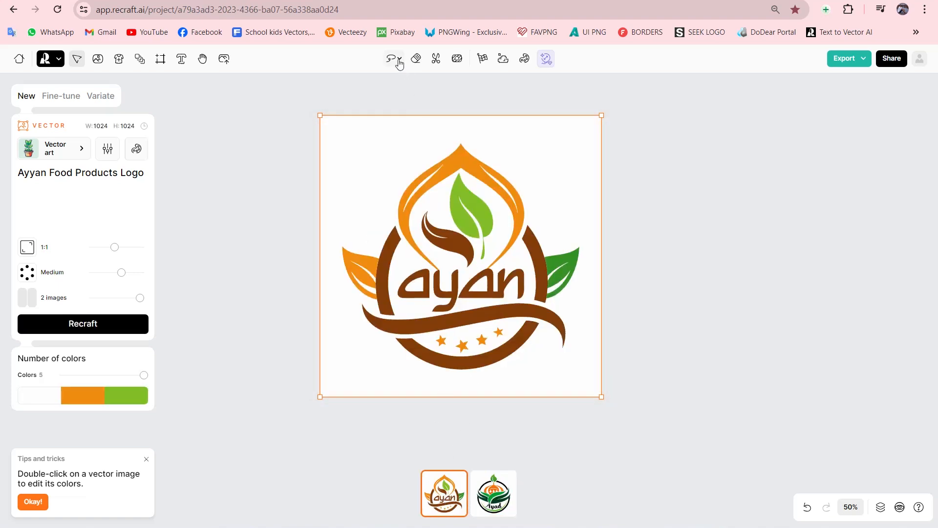
Outline the "ayan" lettering in the logo and regenerate only that region with Modify area.
drag(425, 223, 472, 239)
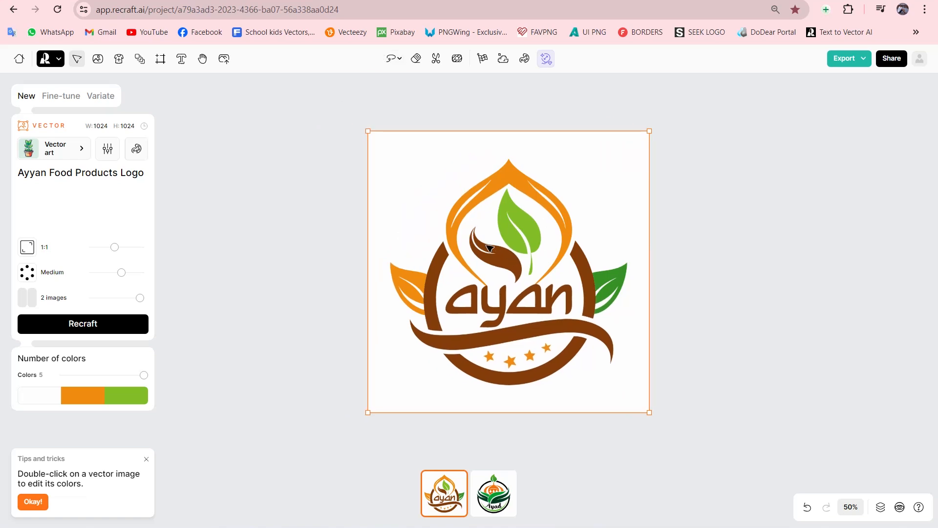
click(393, 60)
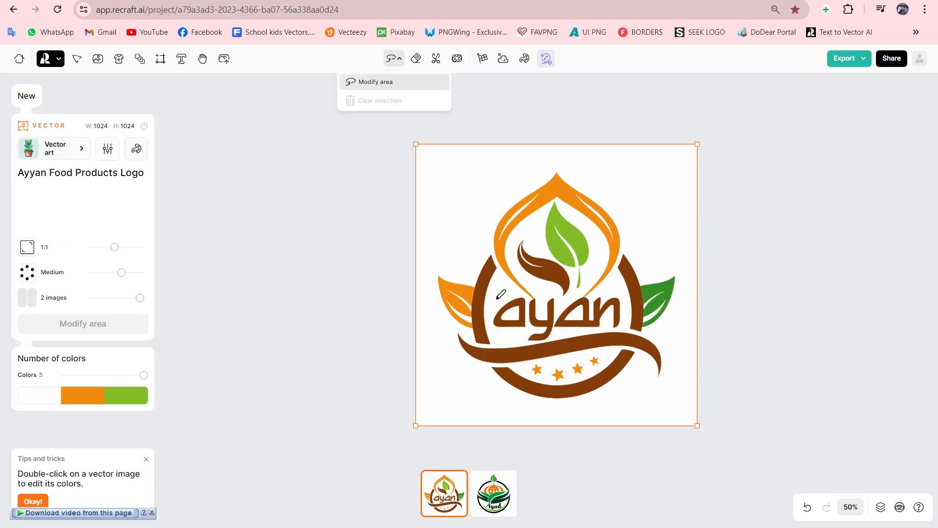
mouse_move(591, 383)
mouse_down()
mouse_move(683, 355)
mouse_move(769, 348)
mouse_up()
mouse_move(614, 274)
mouse_down()
mouse_move(627, 308)
mouse_move(608, 331)
mouse_move(508, 345)
mouse_move(488, 319)
mouse_move(503, 292)
mouse_up()
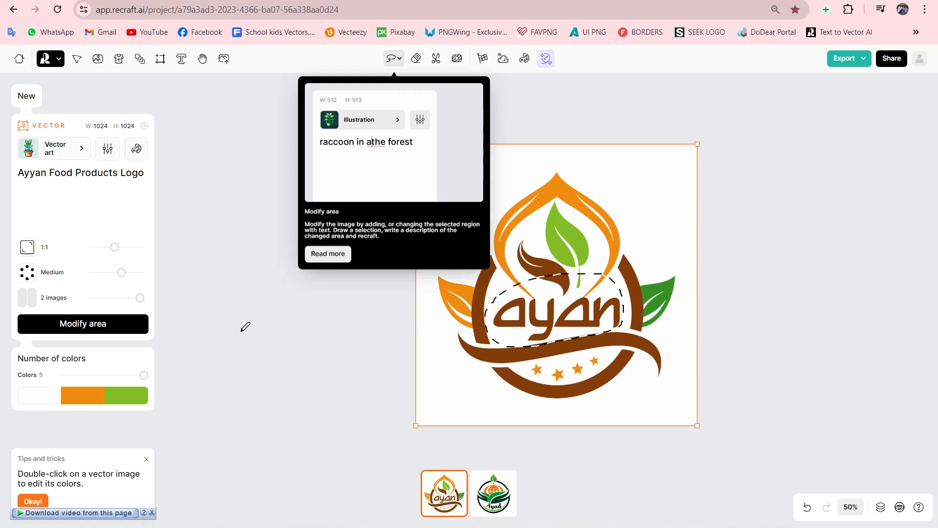
click(77, 331)
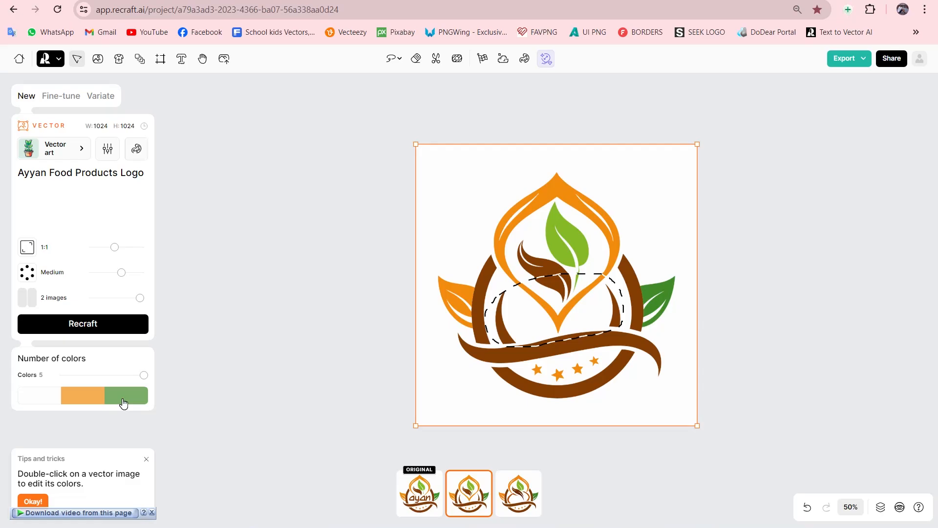
Recolor the logo's dark green outer leaf to 13D699 and shift the image slightly on the canvas.
click(139, 396)
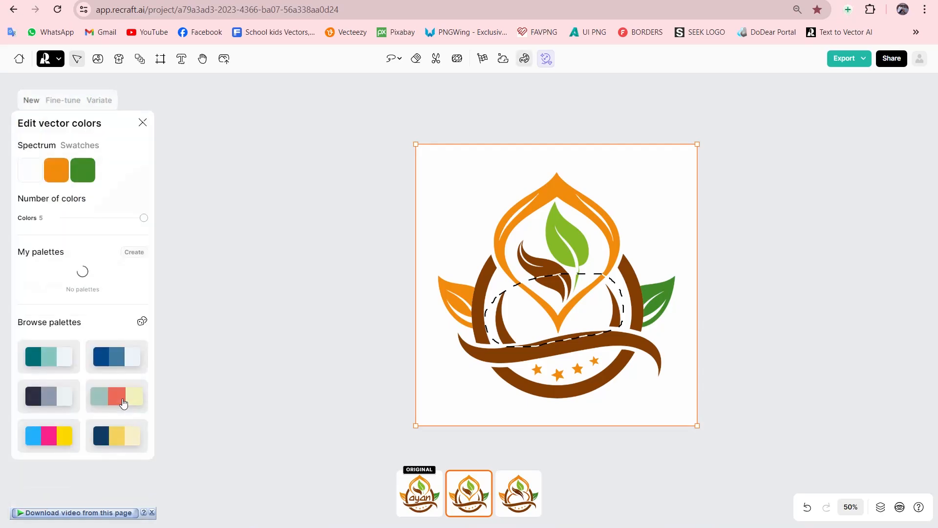
click(88, 176)
click(280, 179)
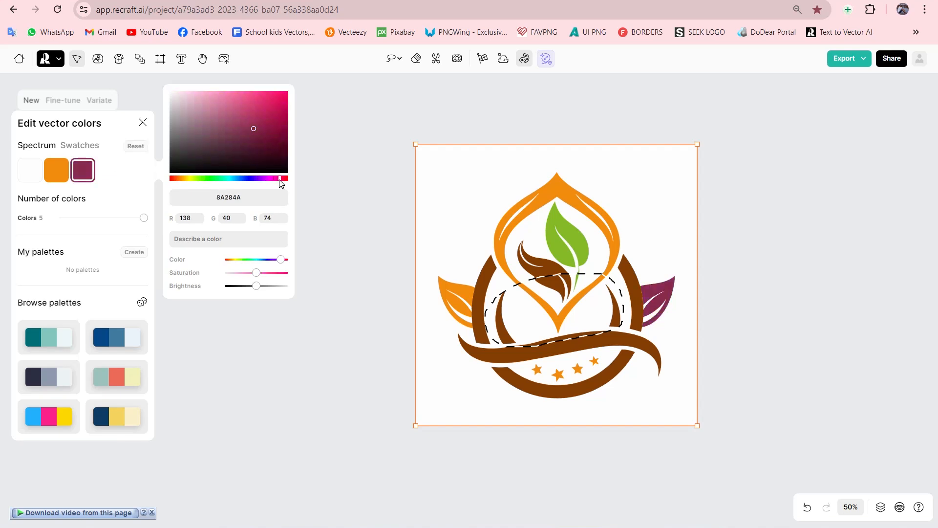
drag(253, 128, 277, 104)
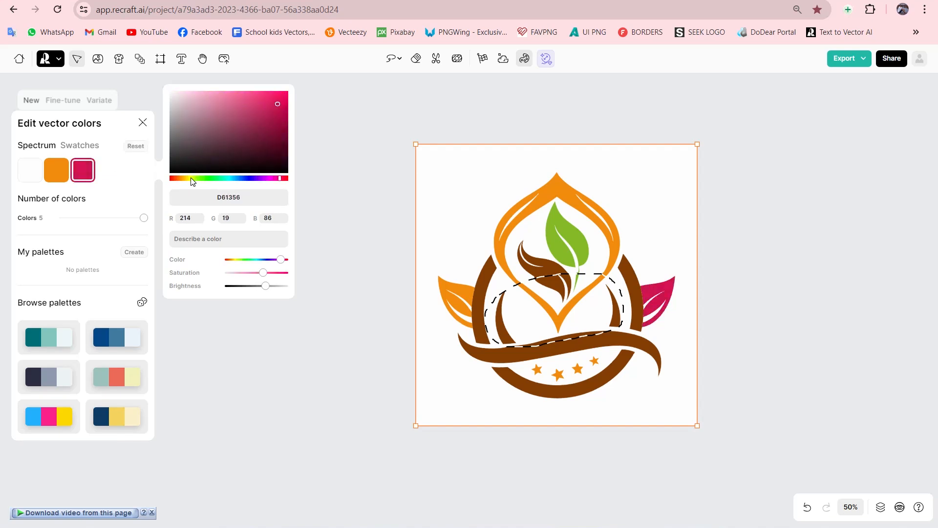
click(223, 178)
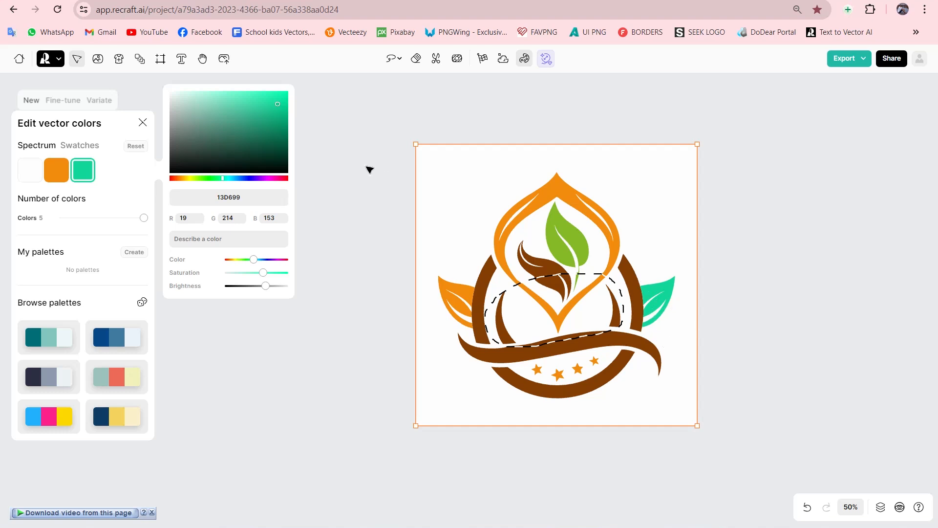
click(142, 122)
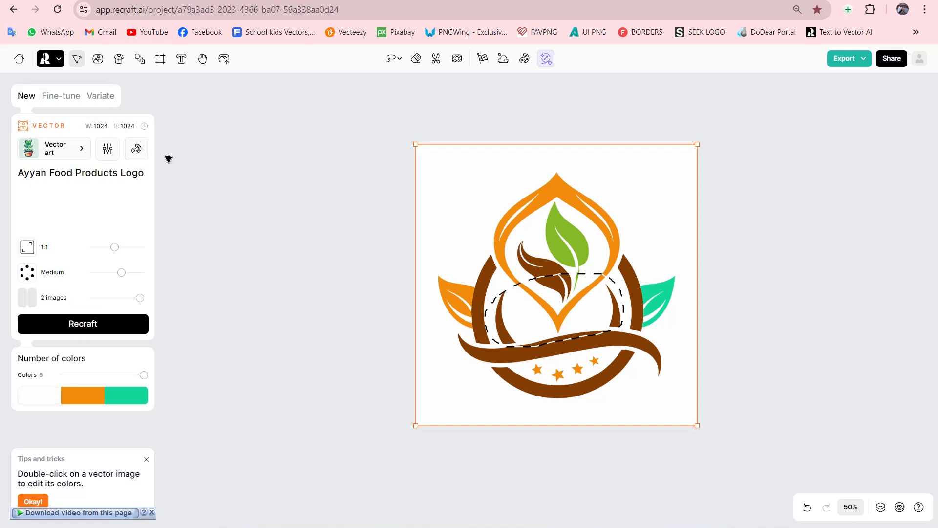
click(248, 210)
drag(517, 263, 509, 269)
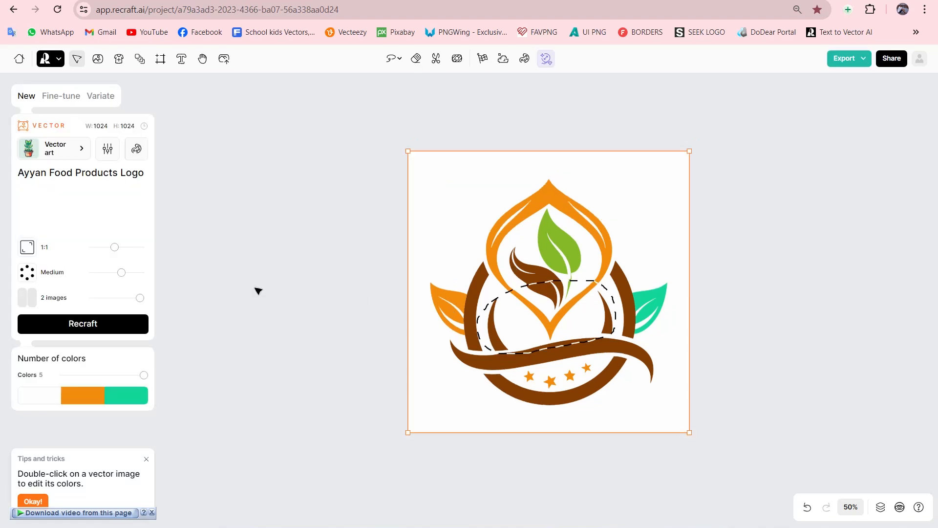
Regenerate the logo with Extreme detail, compare both variants and keep the red apple one displayed.
drag(121, 272, 155, 274)
click(96, 330)
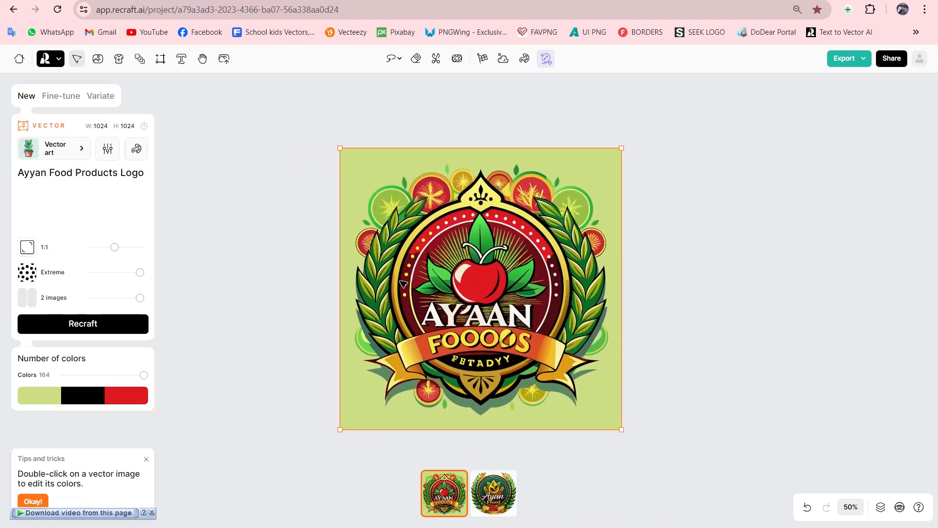
drag(472, 291, 486, 285)
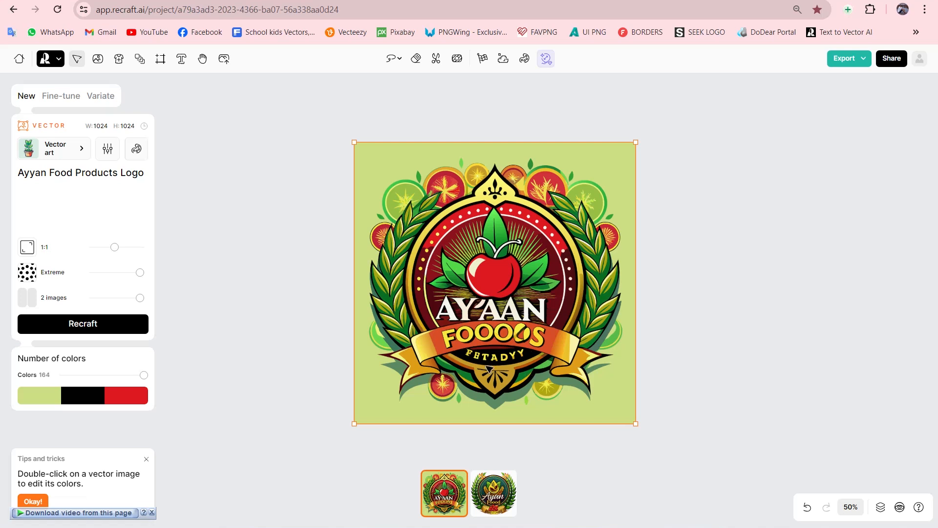
click(500, 510)
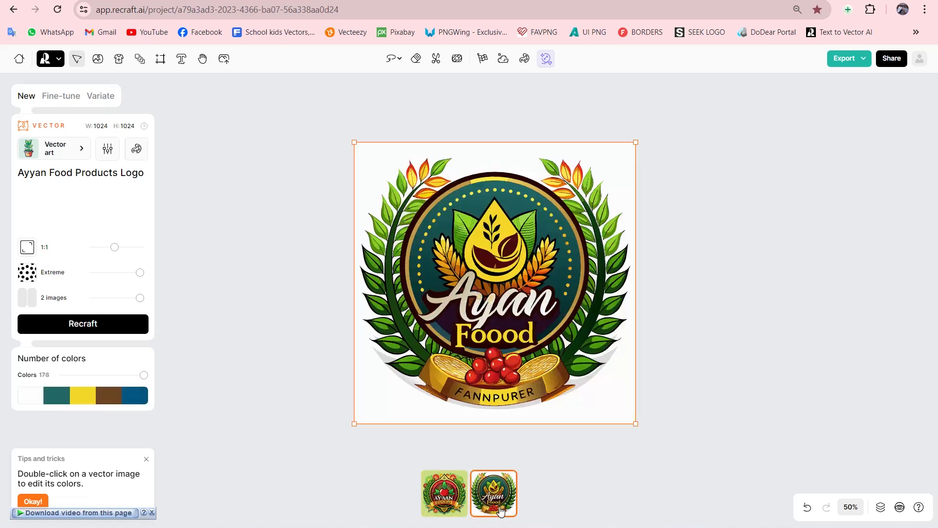
click(454, 511)
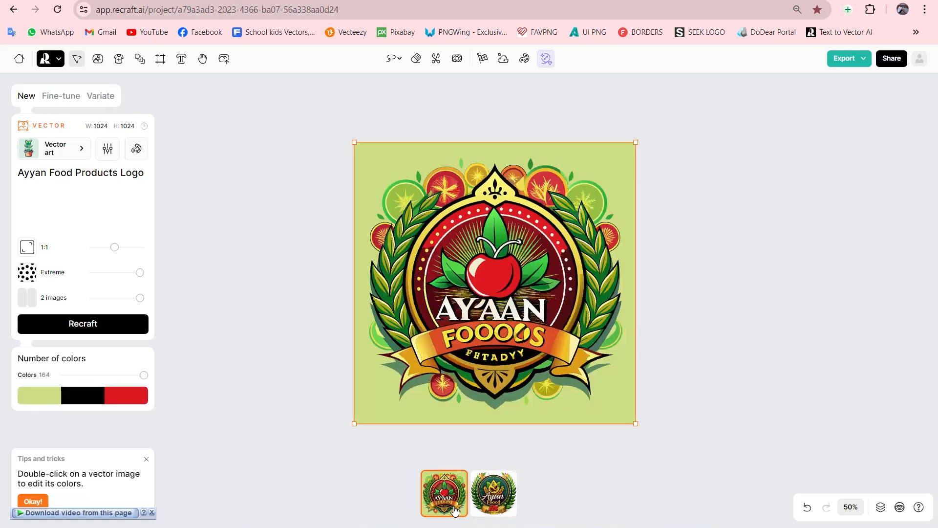
Shift the red apple logo aside on the canvas, rasterize it and remove its green background.
drag(509, 281, 674, 290)
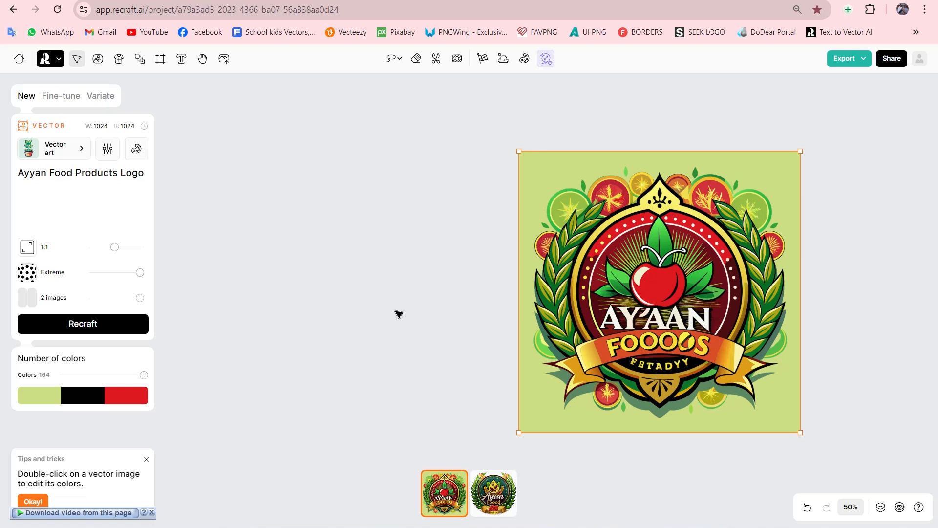
drag(600, 339, 582, 328)
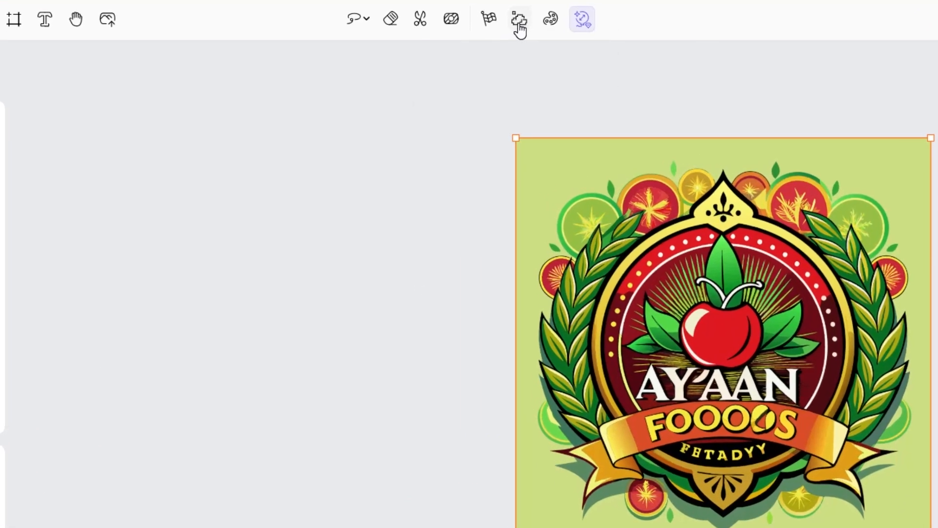
click(520, 25)
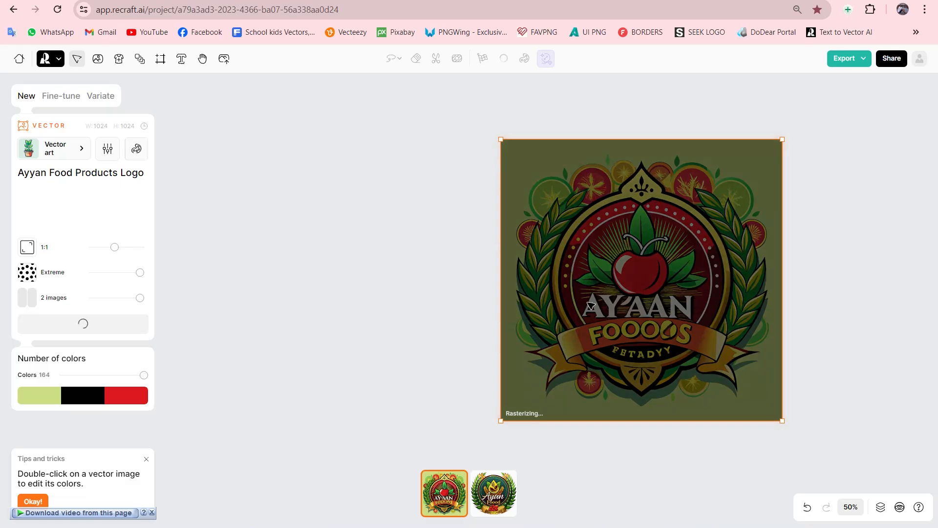
mouse_move(596, 306)
mouse_down()
mouse_move(542, 303)
mouse_move(581, 313)
mouse_up()
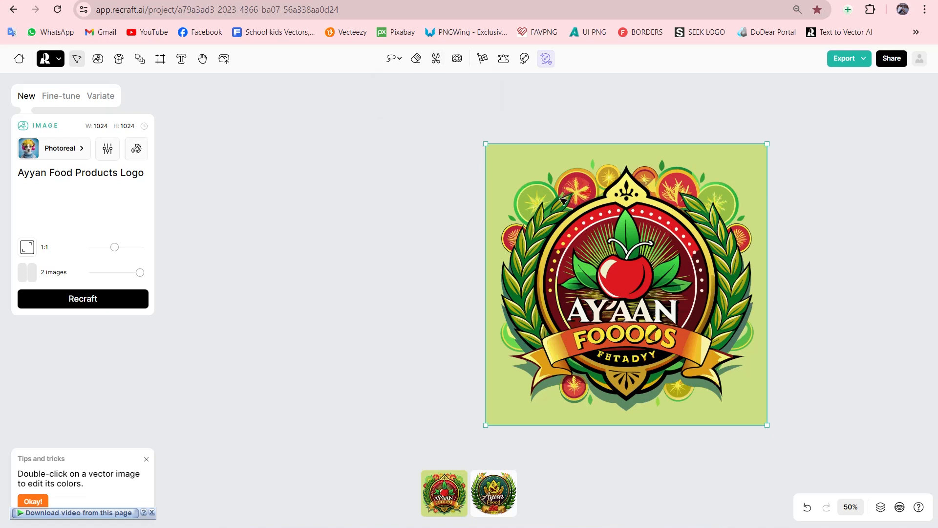
click(436, 61)
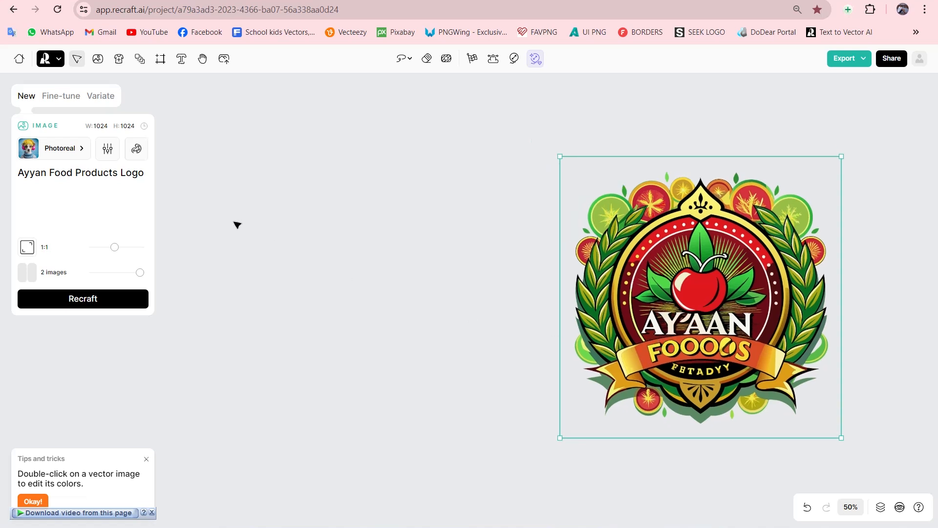
Create a new mockup with the prompt "T Shirt" and a 4:5 aspect ratio, and generate it.
click(165, 159)
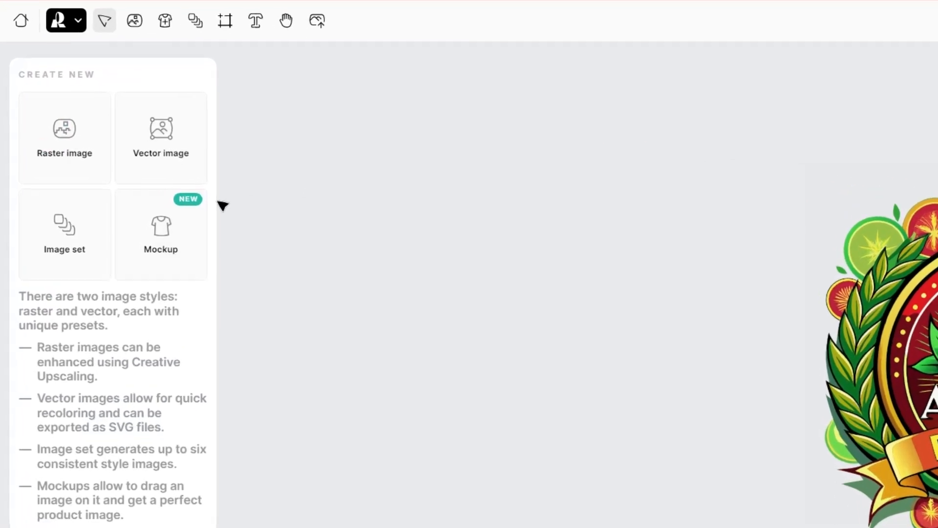
click(182, 241)
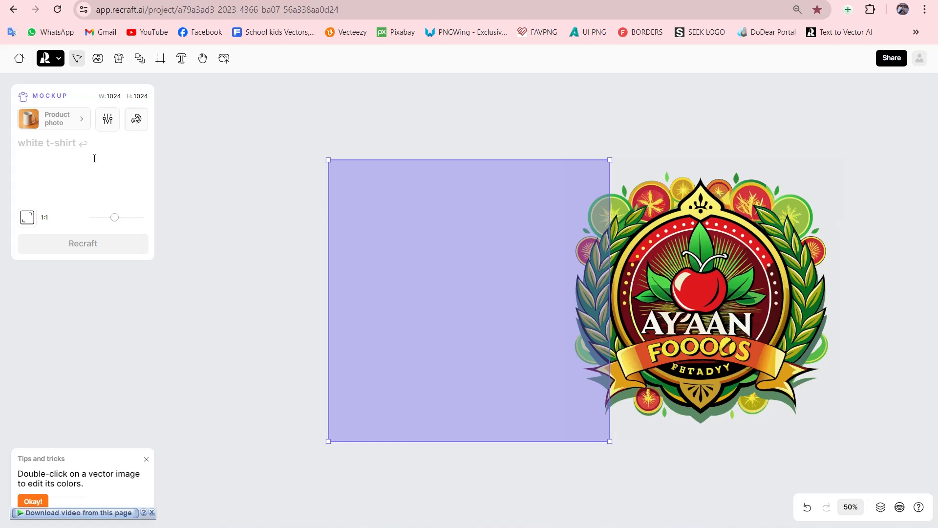
text(T Shirt)
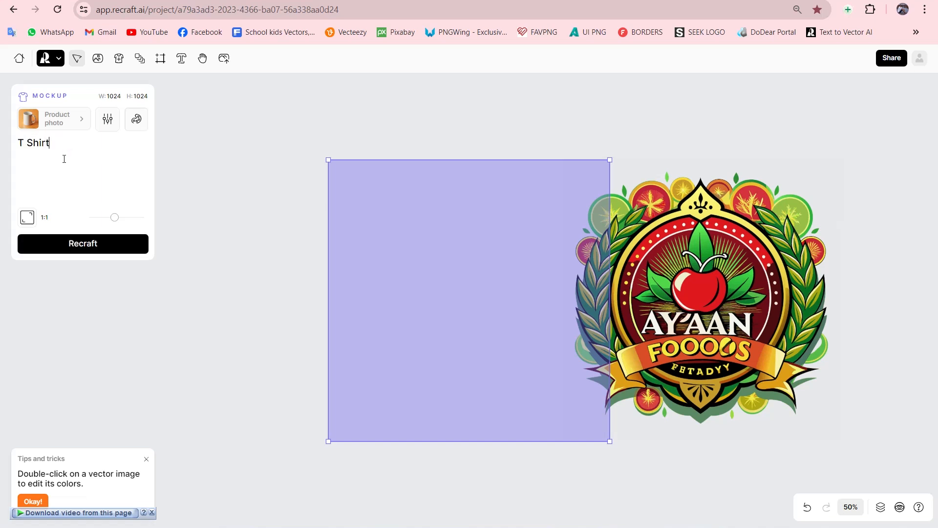
drag(116, 219, 118, 219)
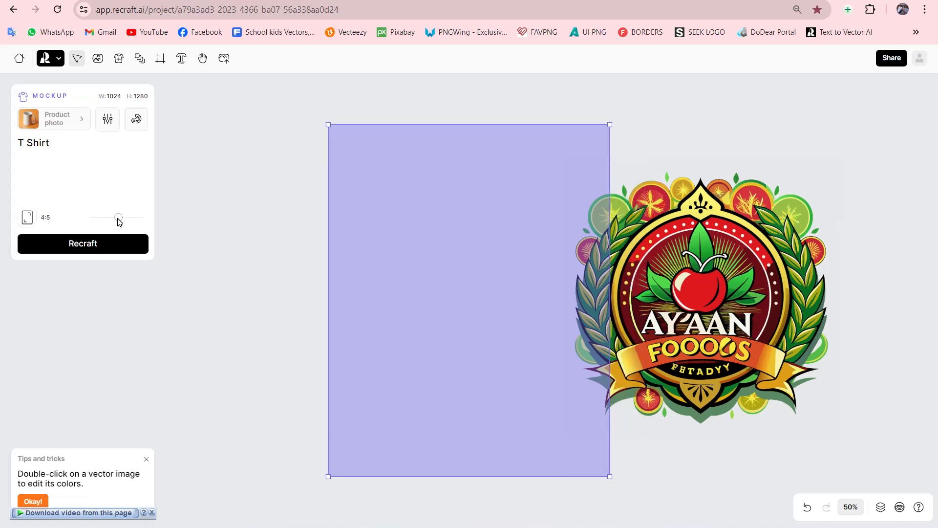
click(102, 243)
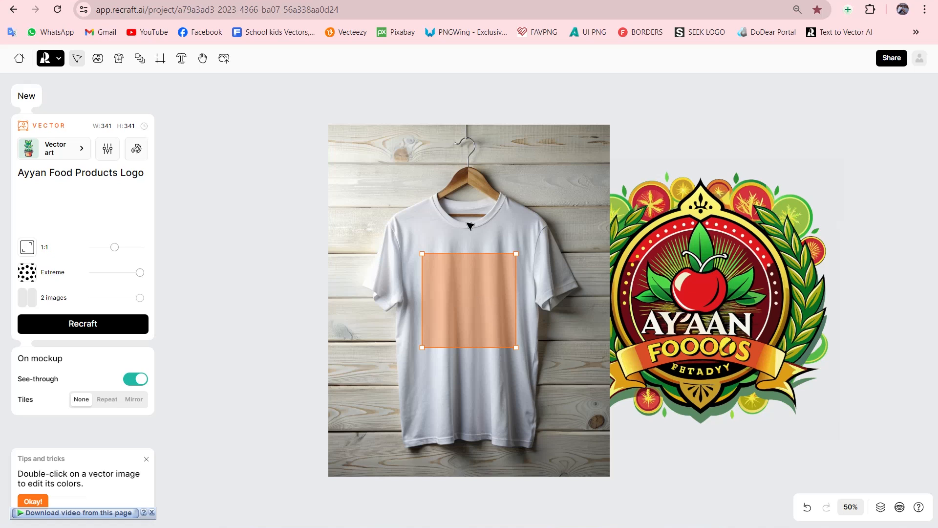
Place the background-free apple logo onto the front of the T-shirt mockup.
click(136, 149)
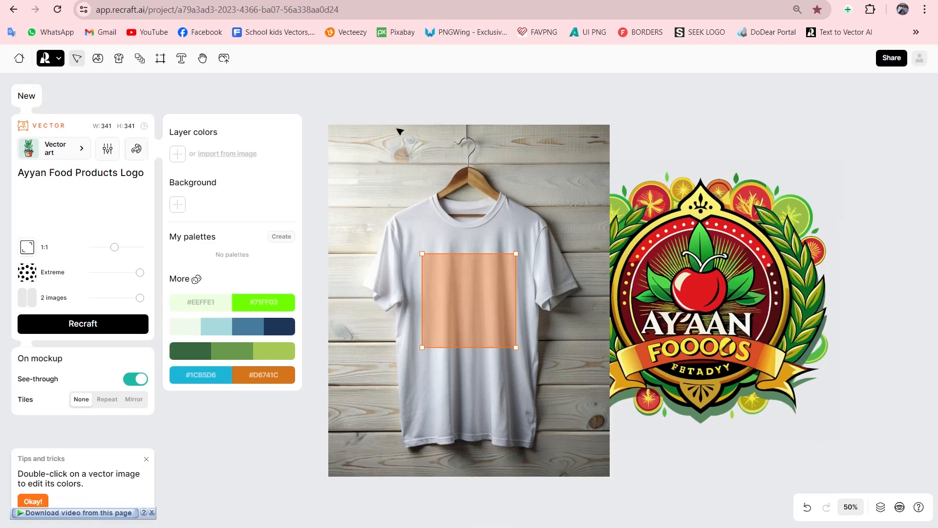
click(787, 359)
drag(683, 322, 496, 363)
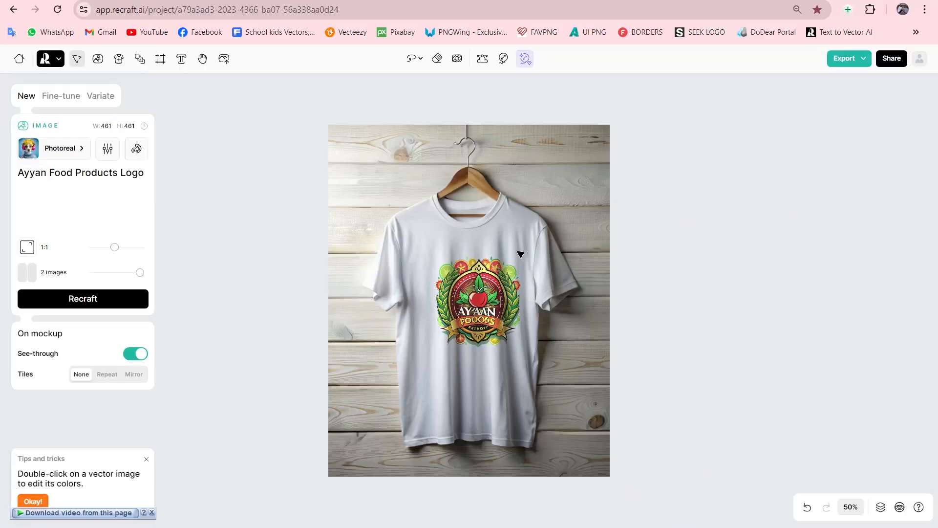
Scale the logo on the T-shirt to 431 px wide and position it centrally on the shirt front, trying it across the sleeve.
drag(519, 255, 521, 252)
drag(483, 293, 416, 295)
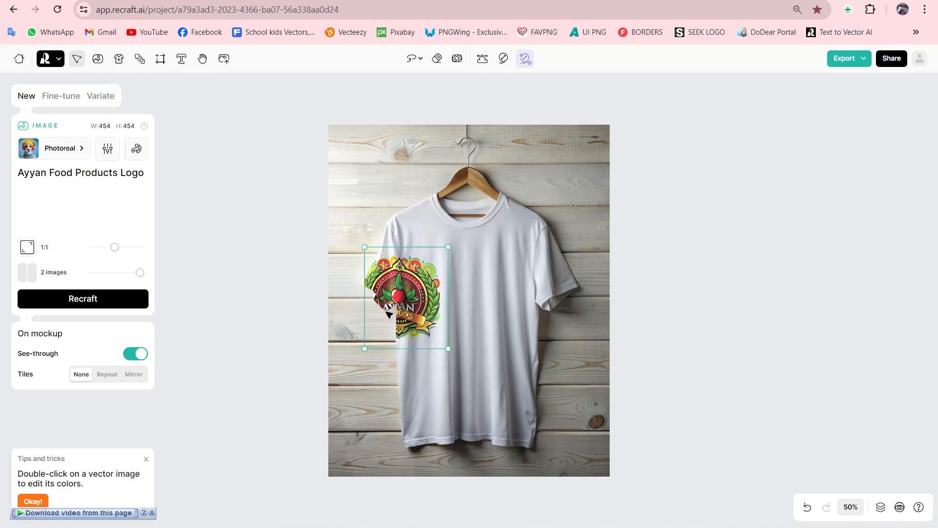
drag(386, 308, 469, 312)
drag(517, 259, 524, 244)
drag(498, 285, 493, 299)
drag(476, 255, 478, 279)
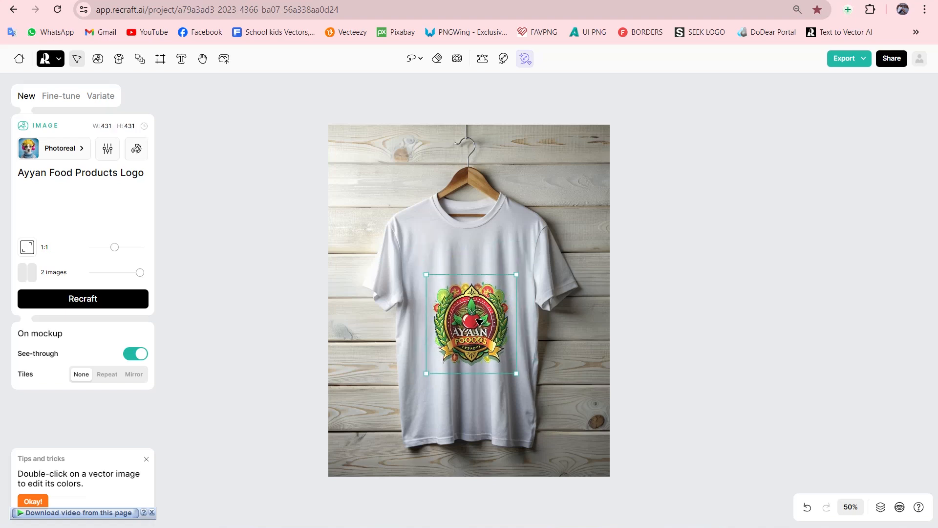
drag(477, 320, 478, 309)
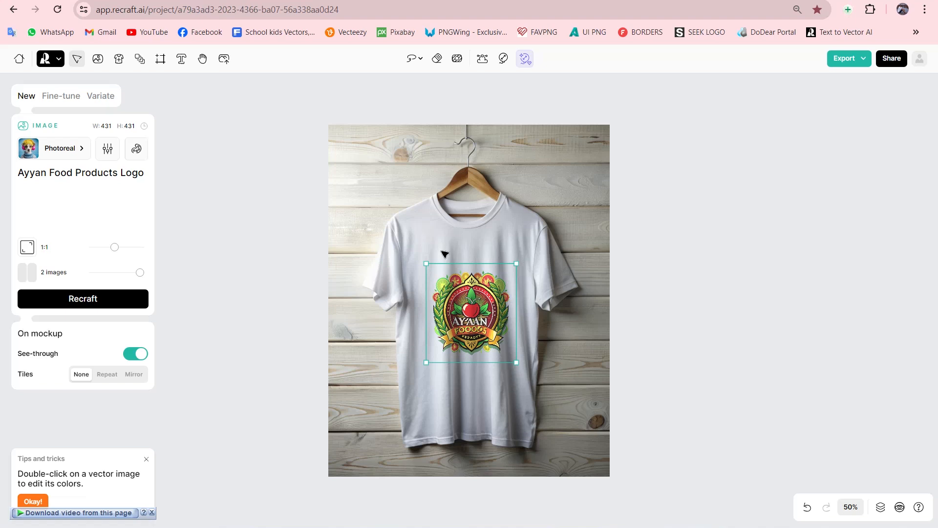
Clear the T-shirt mockup from the canvas and add a new vector image with the prompt "Book Cover Design For kids".
key(Delete)
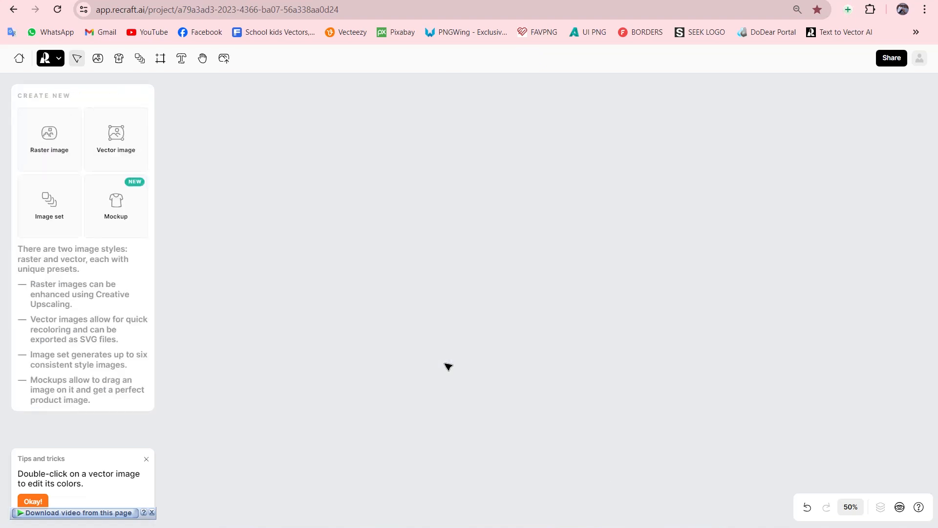
click(127, 156)
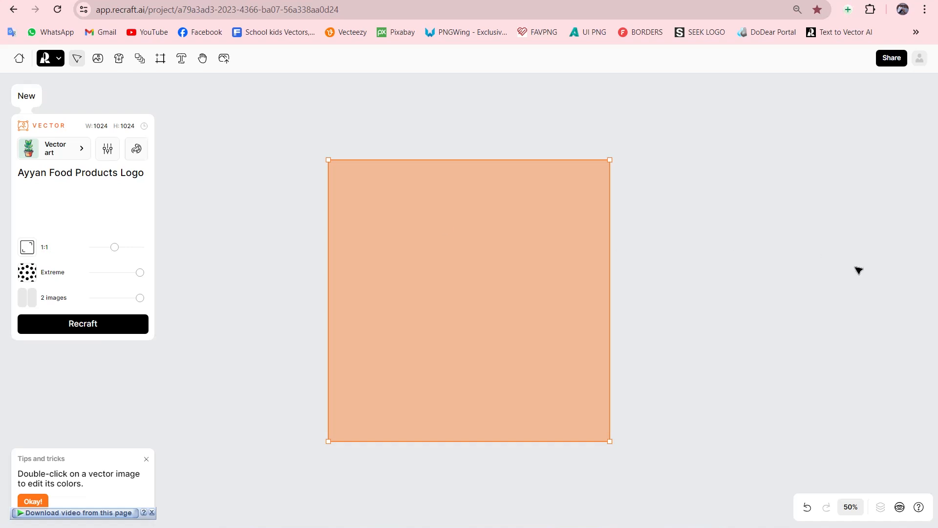
drag(144, 173, 5, 196)
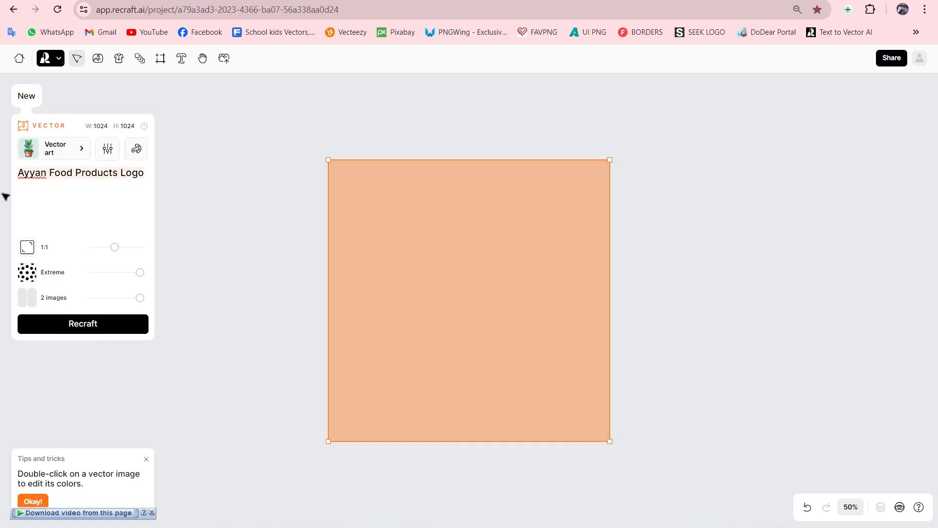
text(Book Kover Design For kids)
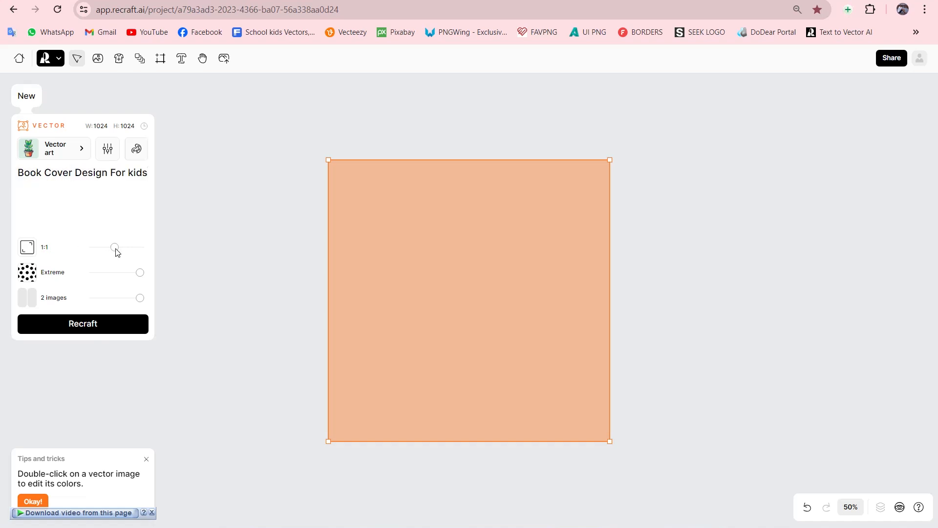
Generate the kids' book cover in a 4:5 aspect ratio and show the second variant.
drag(116, 251, 120, 252)
click(84, 324)
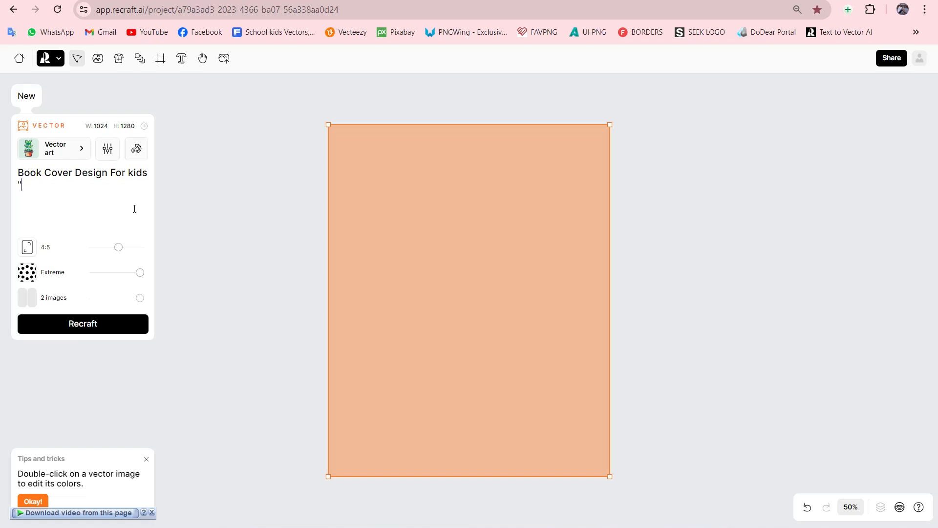
click(92, 326)
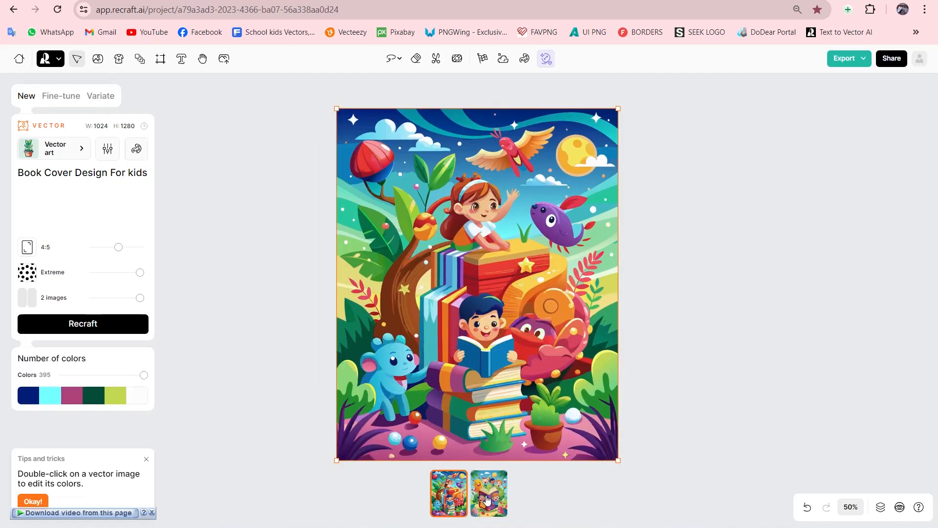
click(486, 499)
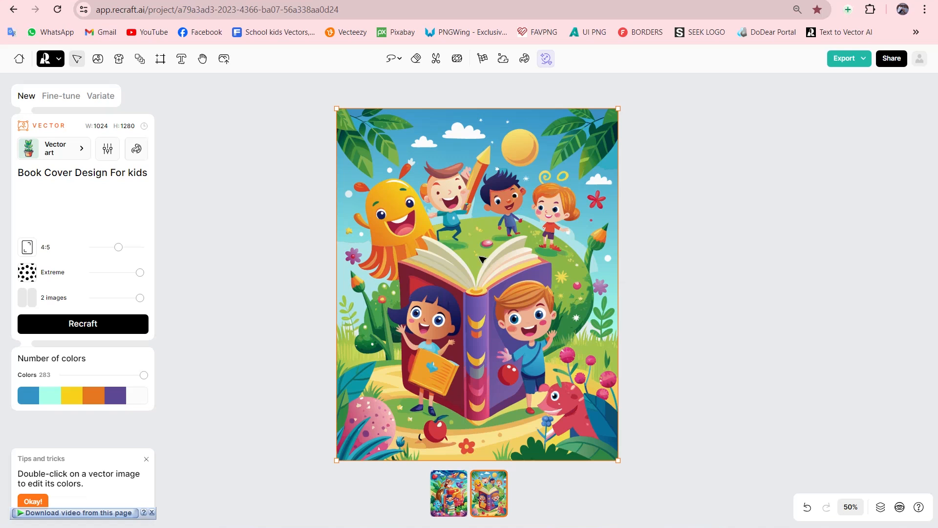
Replace the book cover on the canvas with the golden and purple mountain image from the Community gallery.
click(880, 508)
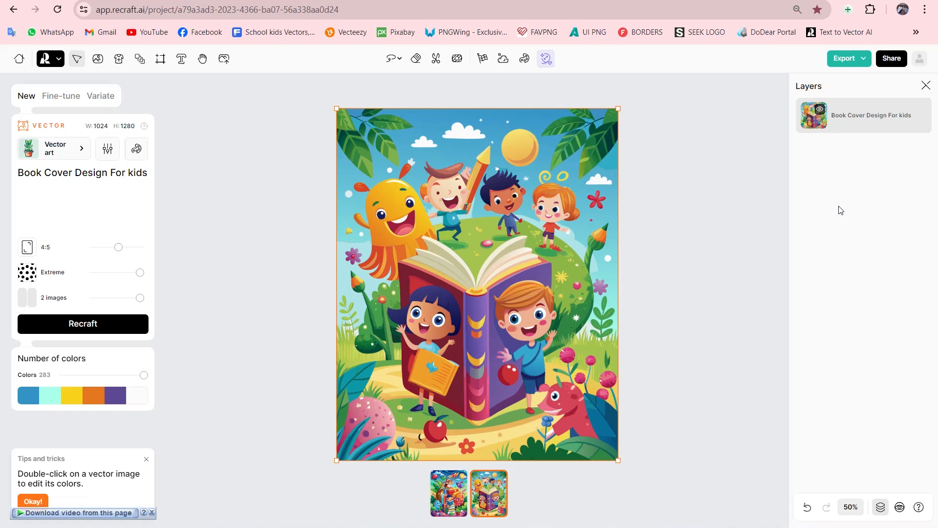
click(901, 507)
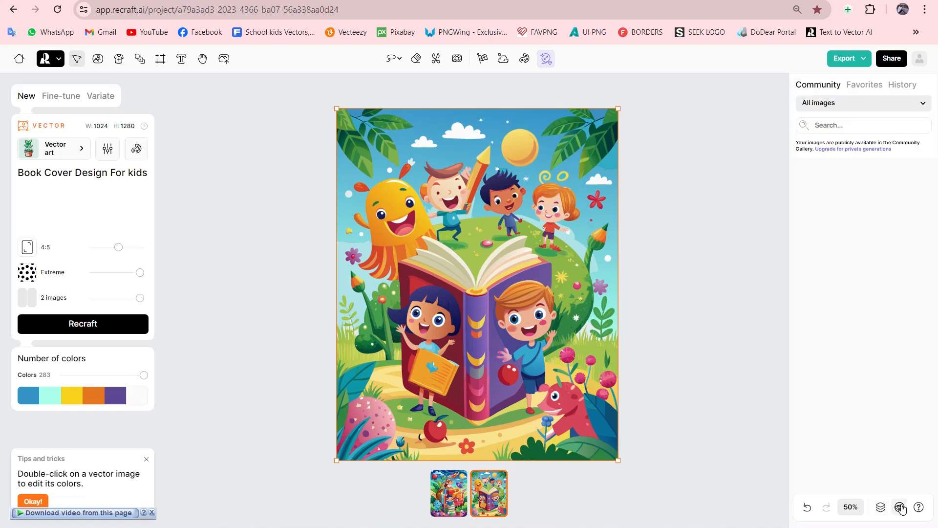
scroll(856, 447, down, 5)
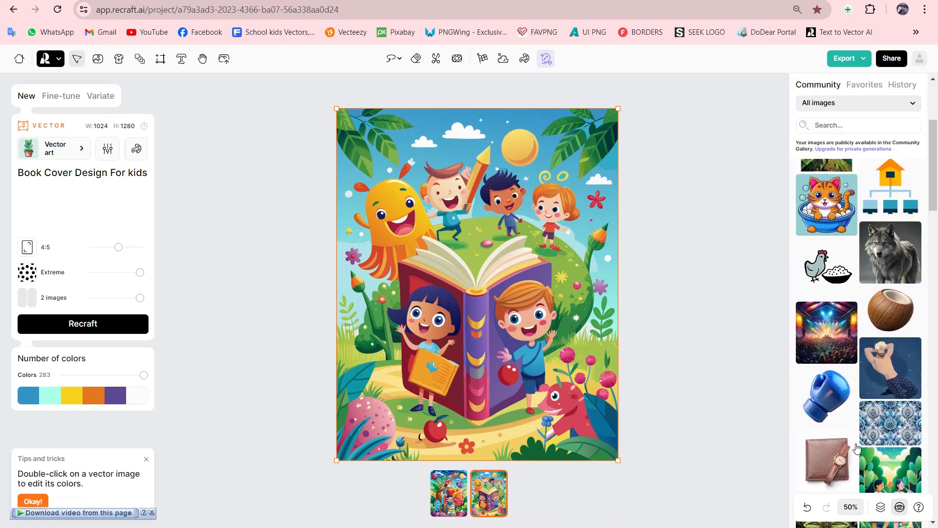
scroll(856, 447, down, 10)
scroll(857, 447, down, 2)
scroll(856, 448, up, 4)
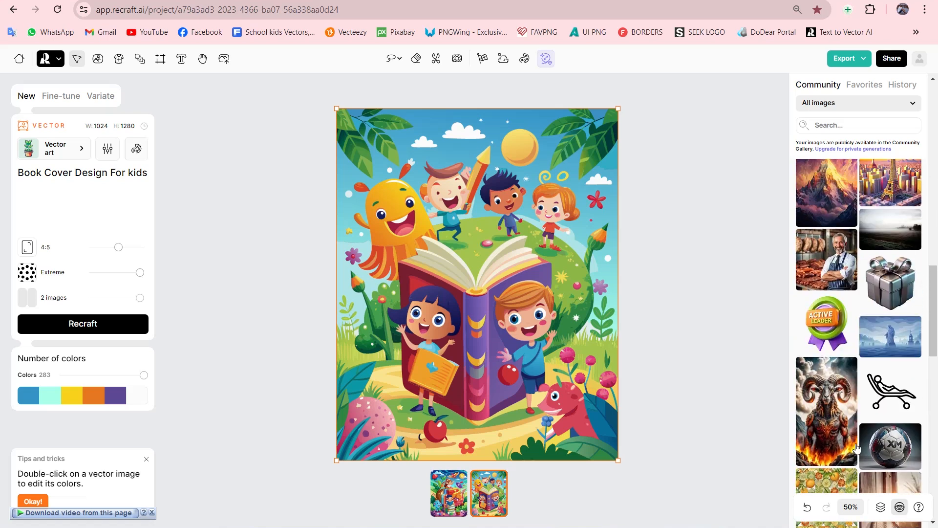
scroll(856, 447, up, 3)
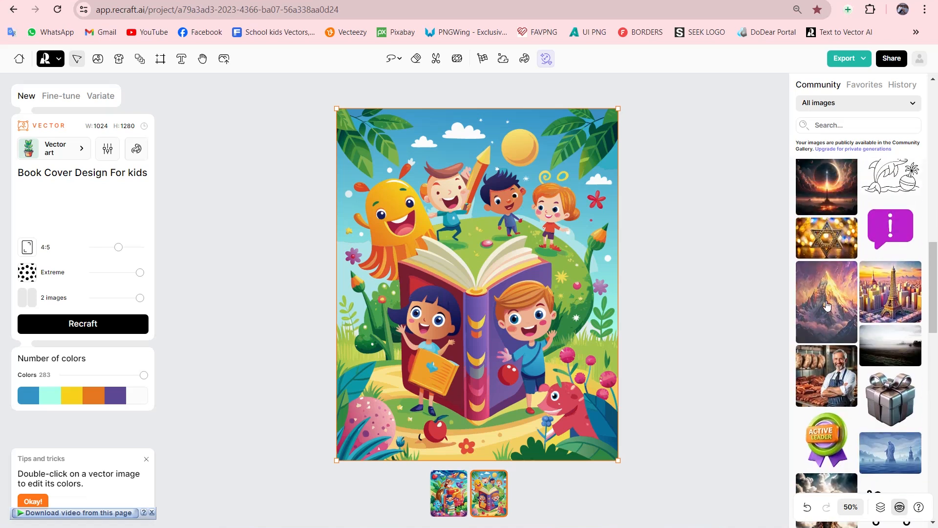
drag(827, 305, 305, 238)
key(Delete)
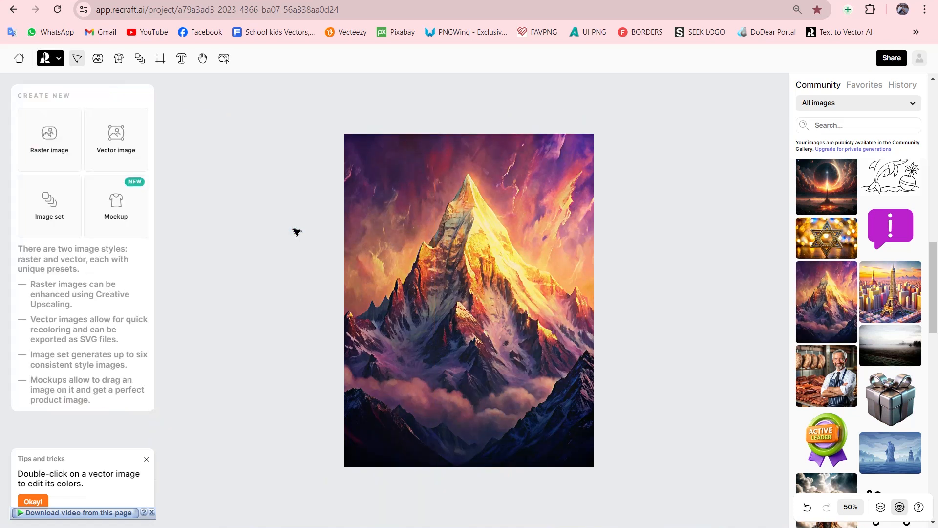
drag(446, 291, 457, 261)
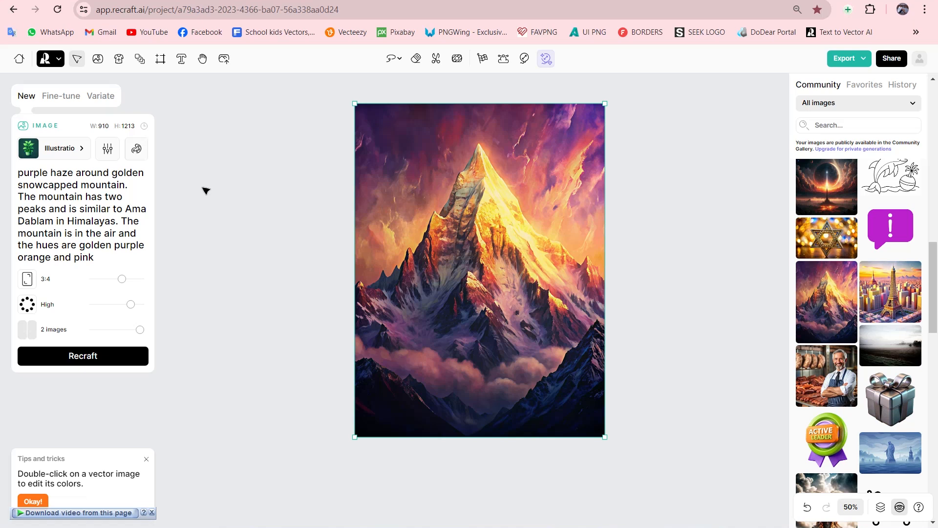
Regenerate the mountain image from the prompt "Create a title for the fantasy story" and show the second variant.
drag(97, 256, 10, 177)
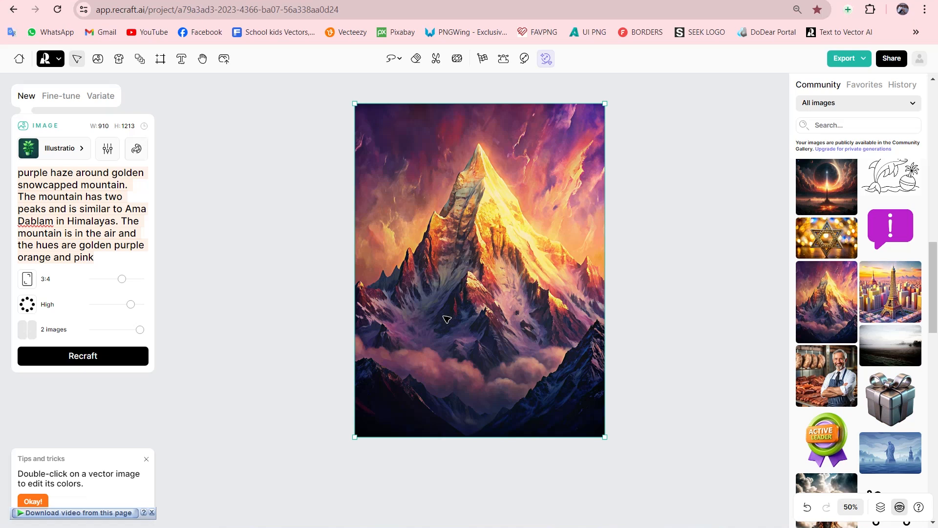
text(Create a title for the fantasy story)
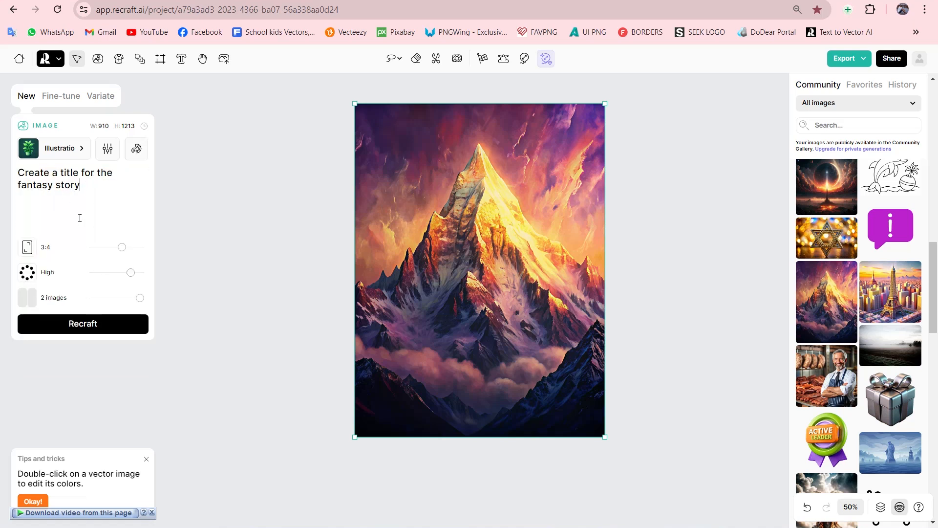
click(97, 326)
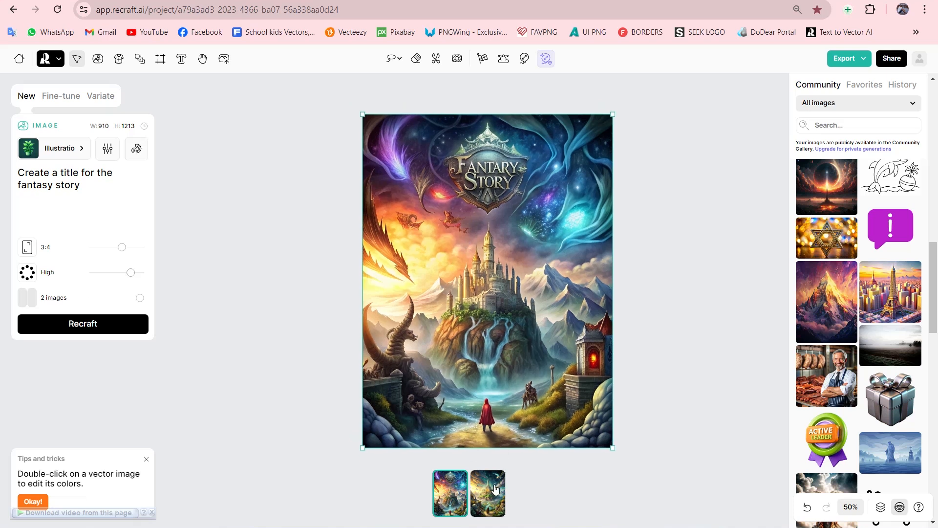
click(495, 489)
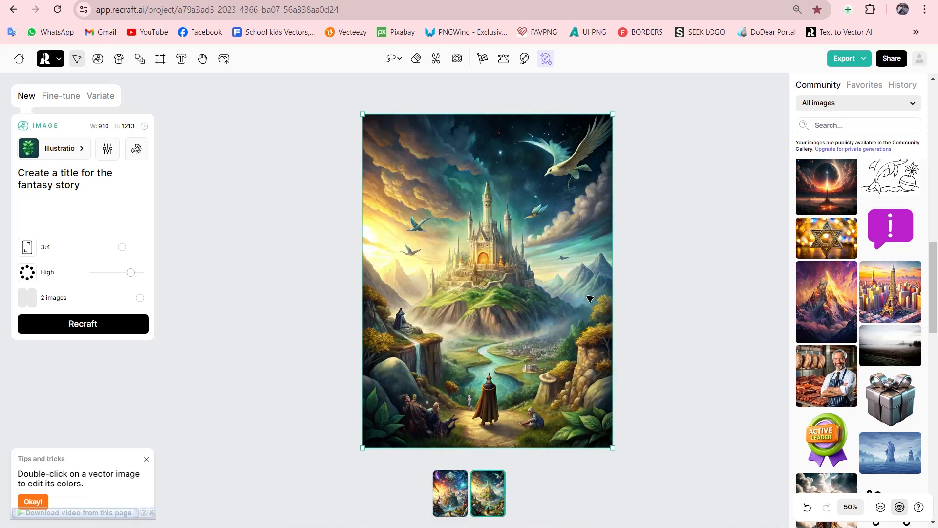